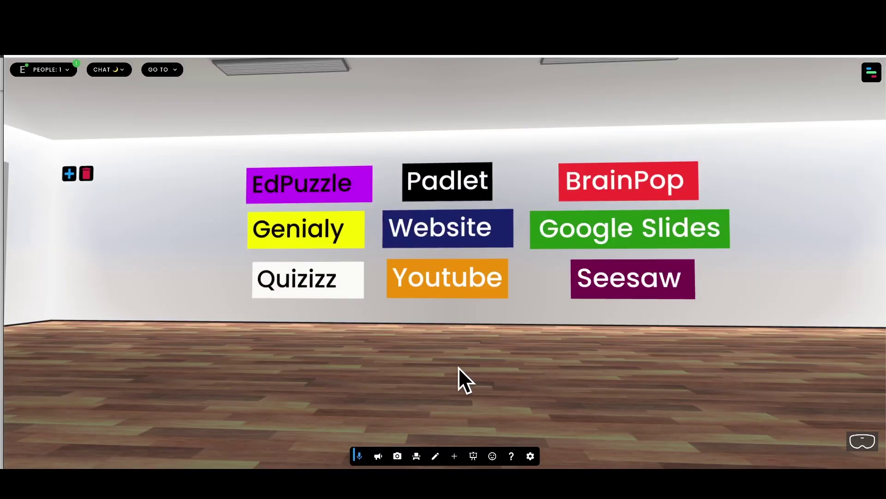
# Open the Youtube sign's link in the small overlay and enlarge the overlay window.
pyautogui.moveTo(459, 367)
pyautogui.mouseDown()
pyautogui.moveTo(486, 370)
pyautogui.moveTo(442, 358)
pyautogui.moveTo(470, 356)
pyautogui.mouseUp()
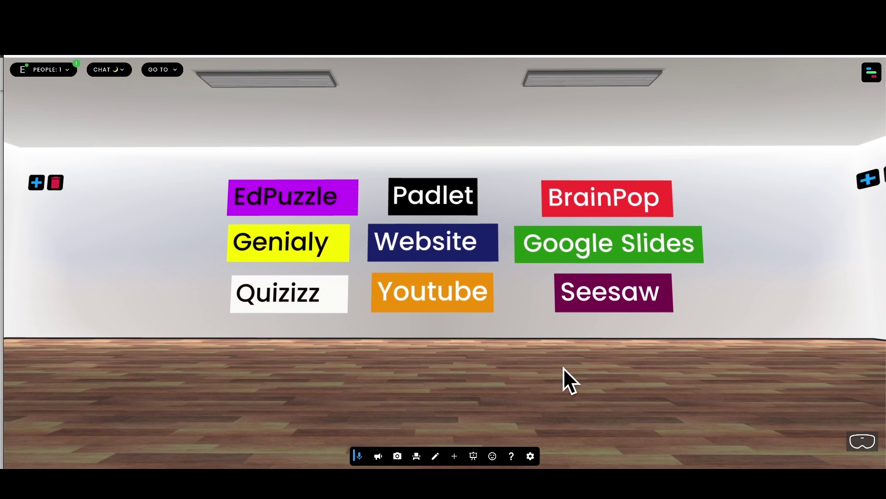
pyautogui.press('w')
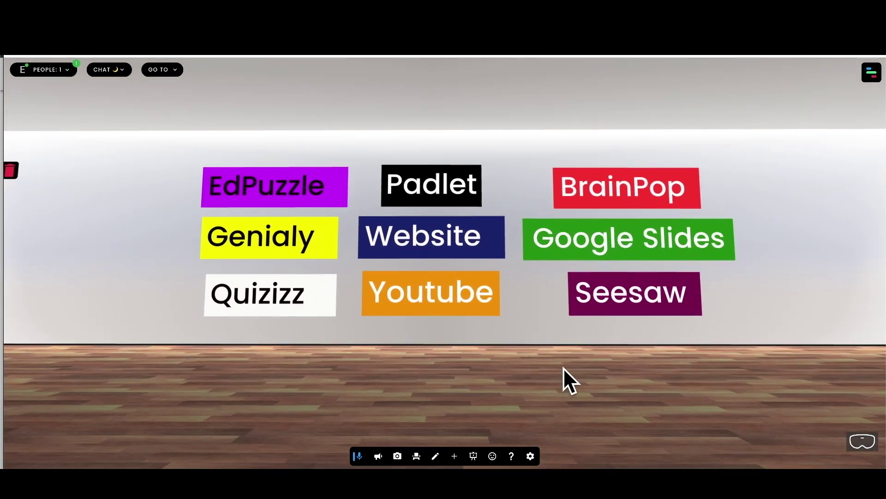
pyautogui.click(437, 300)
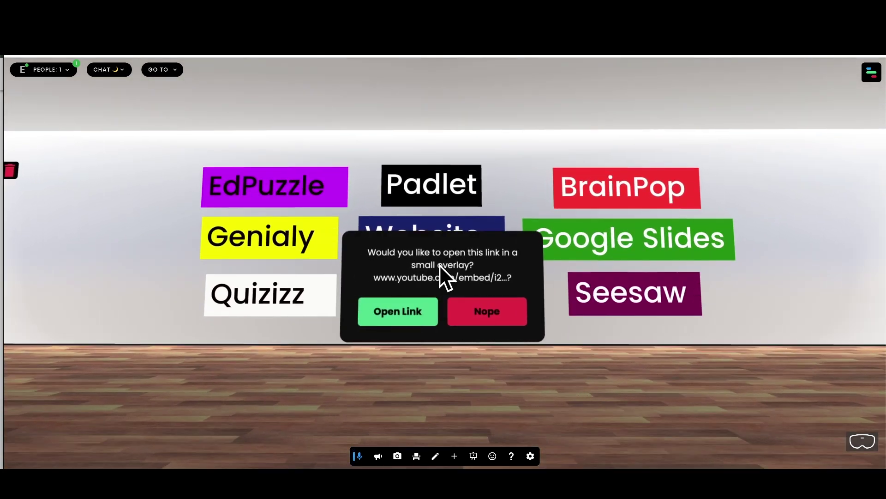
pyautogui.click(418, 318)
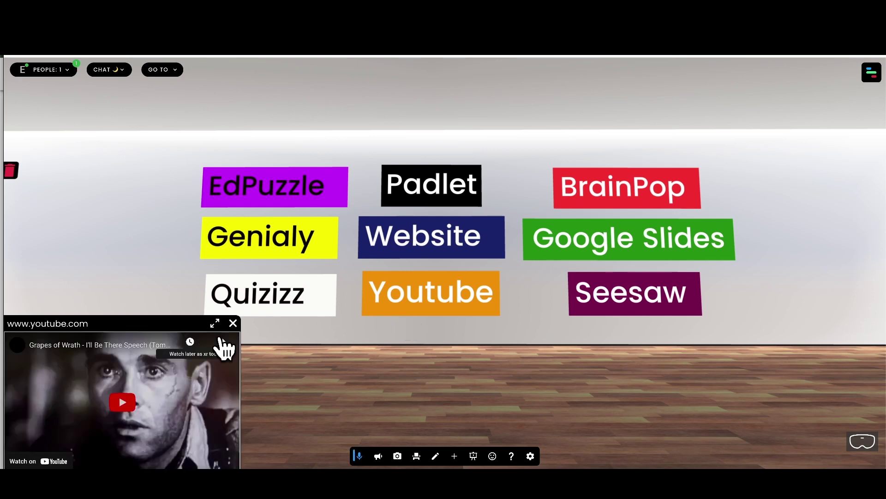
pyautogui.moveTo(213, 321); pyautogui.dragTo(282, 277)
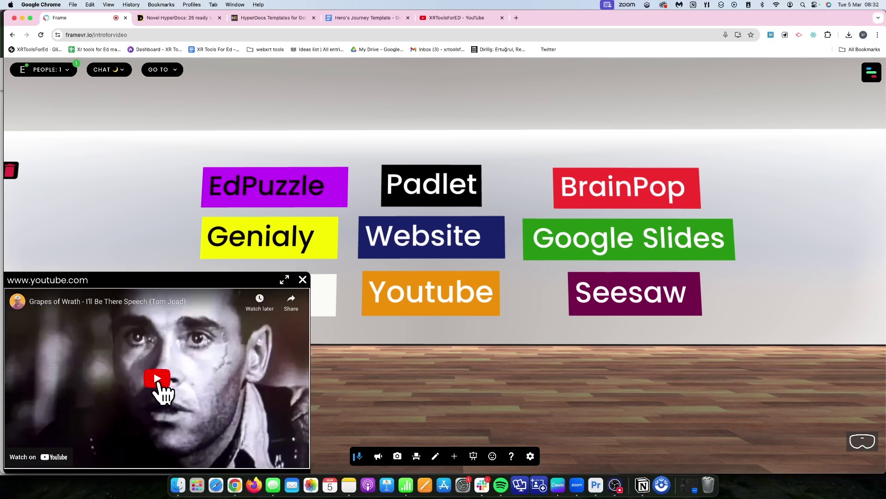
# Play the Grapes of Wrath video in the overlay briefly, pause it, and close the overlay.
pyautogui.click(158, 378)
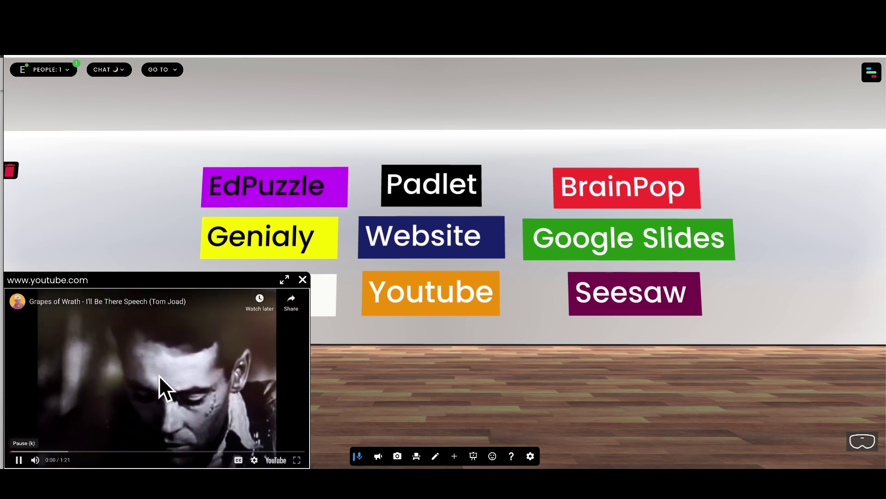
pyautogui.click(142, 419)
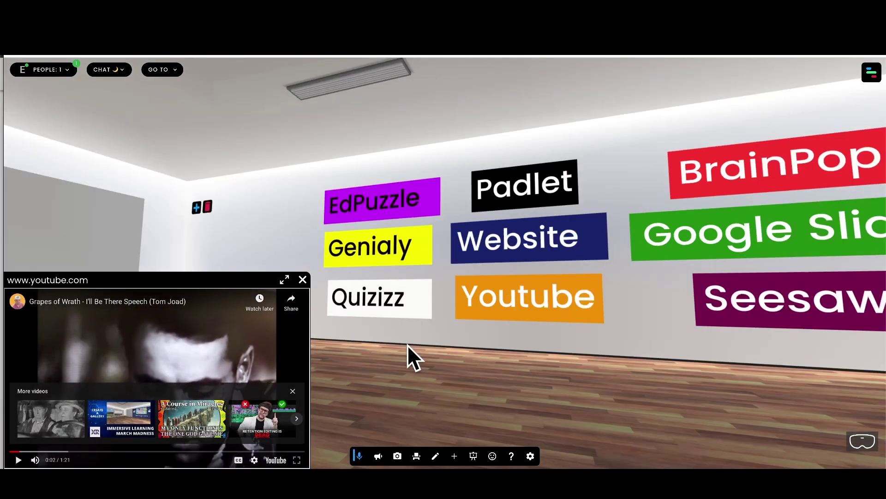
pyautogui.moveTo(407, 344); pyautogui.dragTo(470, 345)
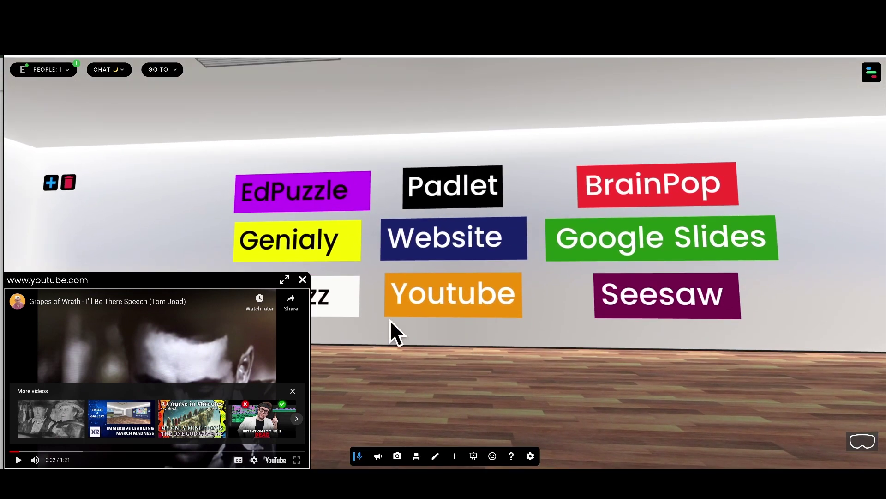
pyautogui.click(303, 280)
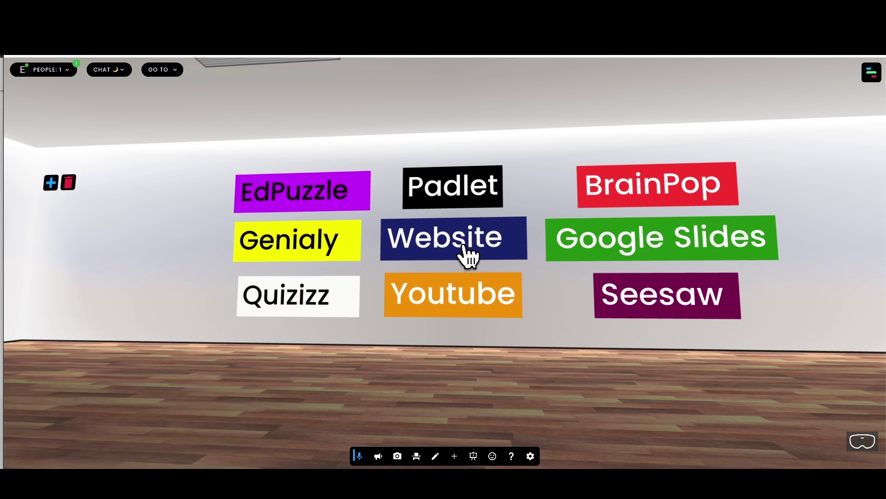
# Open the EdPuzzle sign's link in the overlay and close it again.
pyautogui.click(337, 199)
pyautogui.click(414, 314)
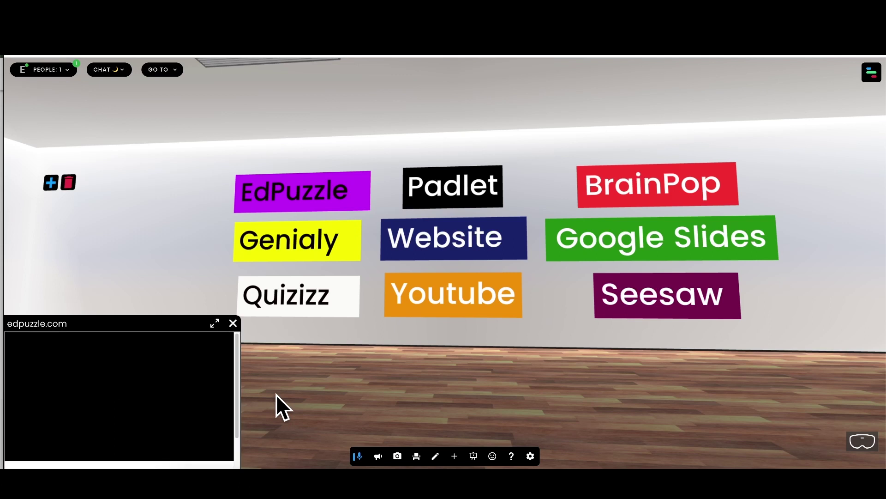
pyautogui.click(233, 323)
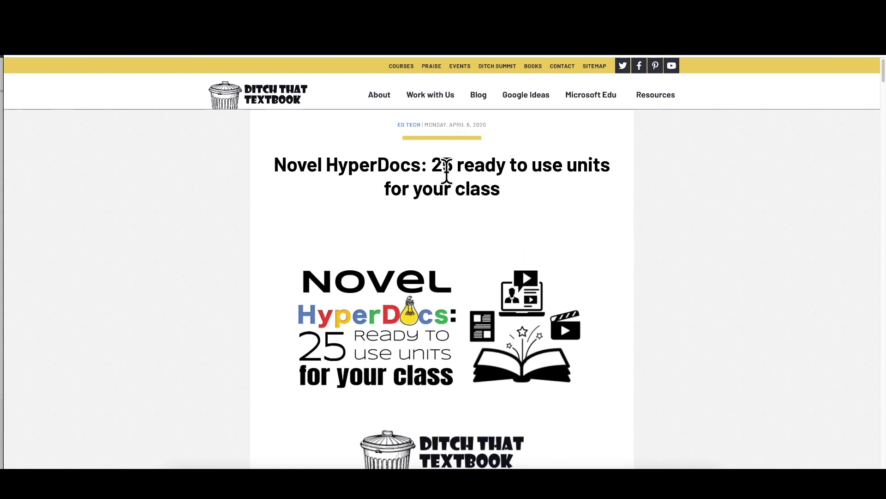
# Look through the Ditch That Textbook article on ready-to-use Novel HyperDocs units.
pyautogui.scroll(-7, 545, 262)
pyautogui.scroll(-20, 546, 262)
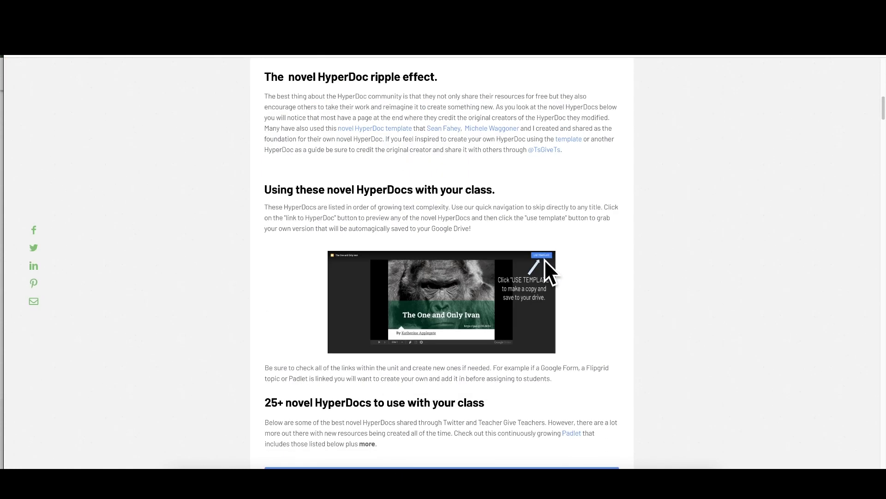
pyautogui.scroll(-20, 546, 263)
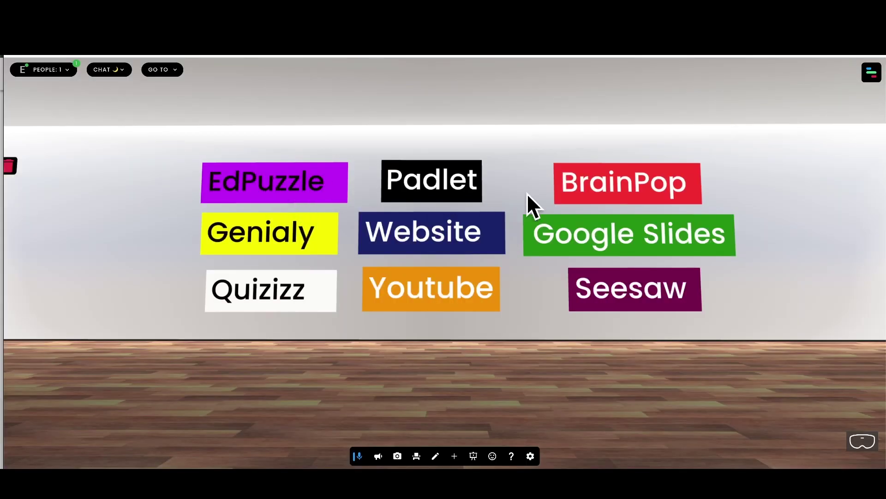
# Open the Google Slides sign's link in the overlay, advance two slides, and close the overlay.
pyautogui.click(627, 230)
pyautogui.click(401, 306)
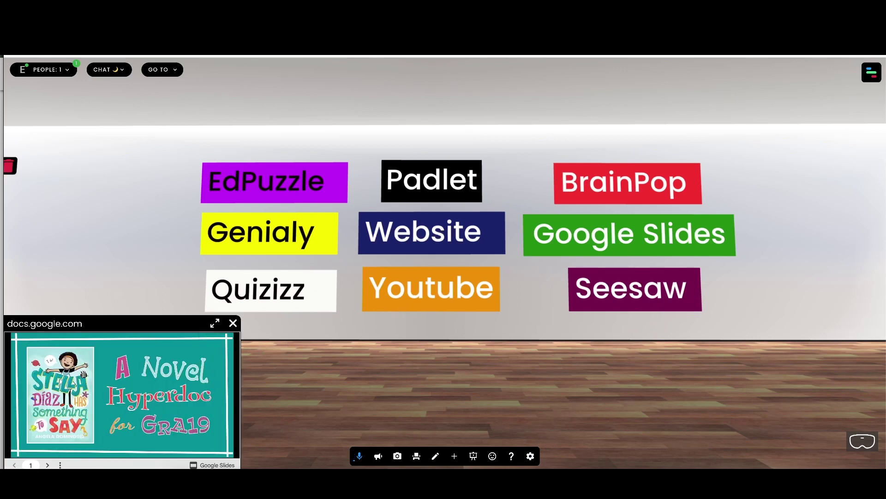
pyautogui.click(47, 464)
pyautogui.click(47, 465)
pyautogui.click(233, 323)
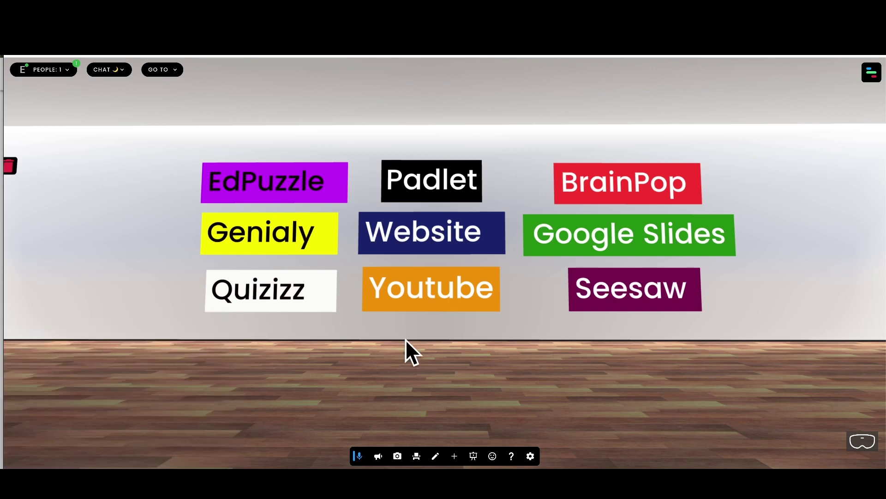
# On the XRToolsForED YouTube channel, copy the share link of the "FrameVR - Best in Class for Immersive Learning" video.
pyautogui.click(431, 288)
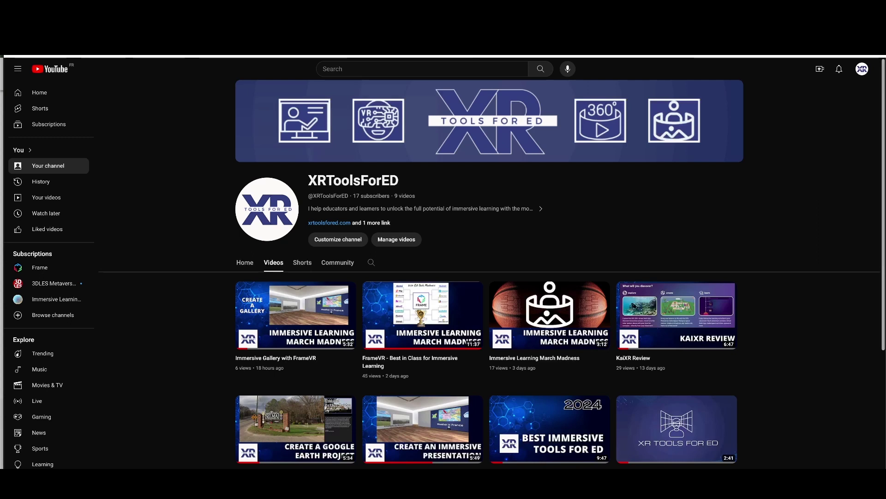
pyautogui.moveTo(470, 362)
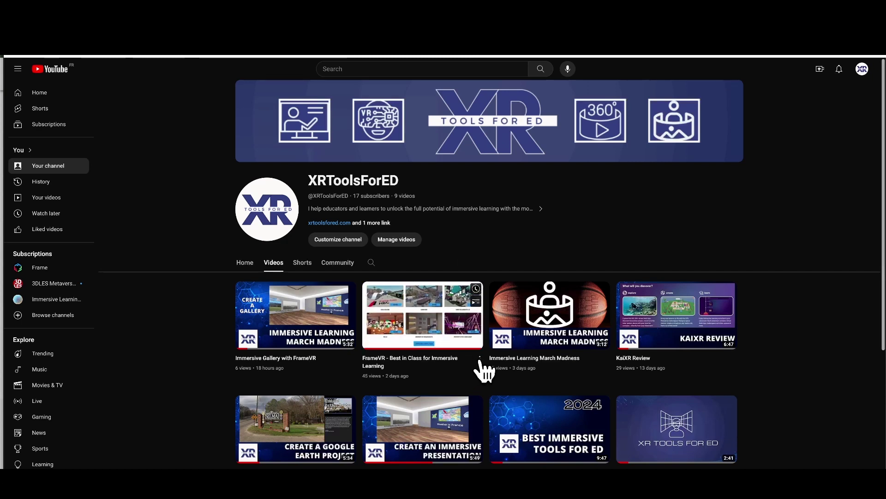
pyautogui.click(480, 359)
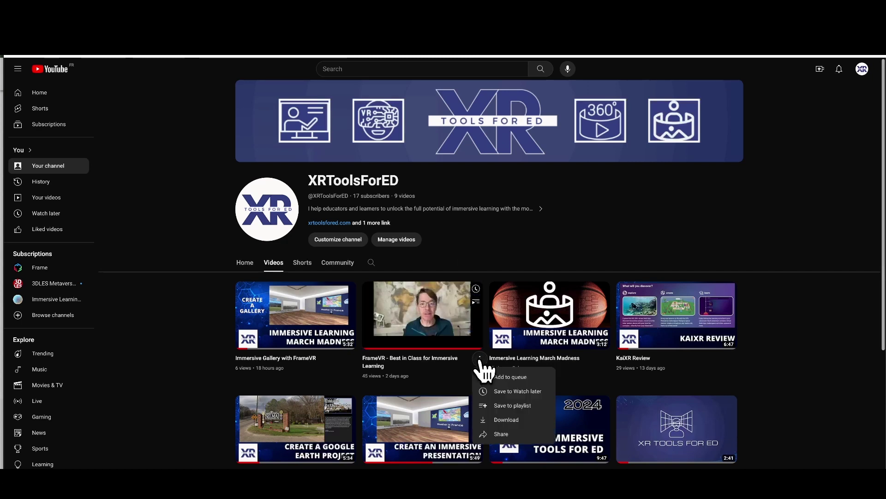
pyautogui.click(514, 433)
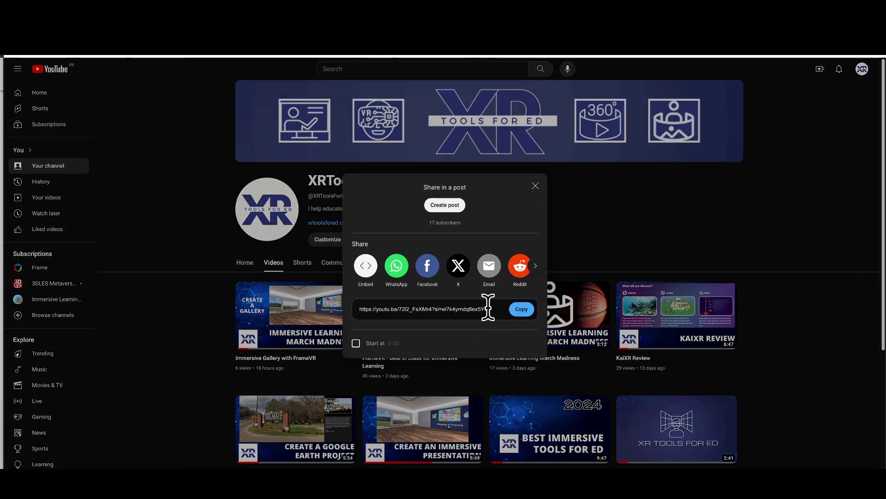
pyautogui.click(524, 310)
# Examine the video's embed code, select only the URL inside its src attribute, and close the embed dialog.
pyautogui.click(365, 267)
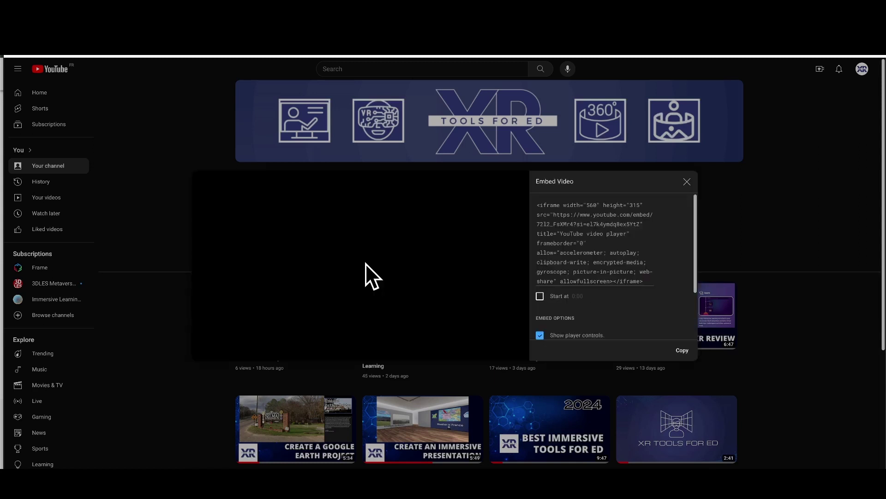
pyautogui.scroll(-3, 625, 272)
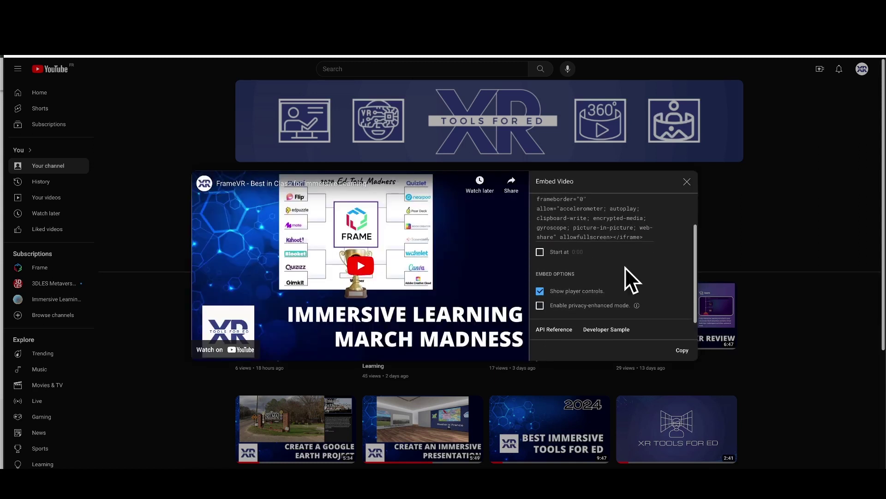
pyautogui.scroll(3, 625, 268)
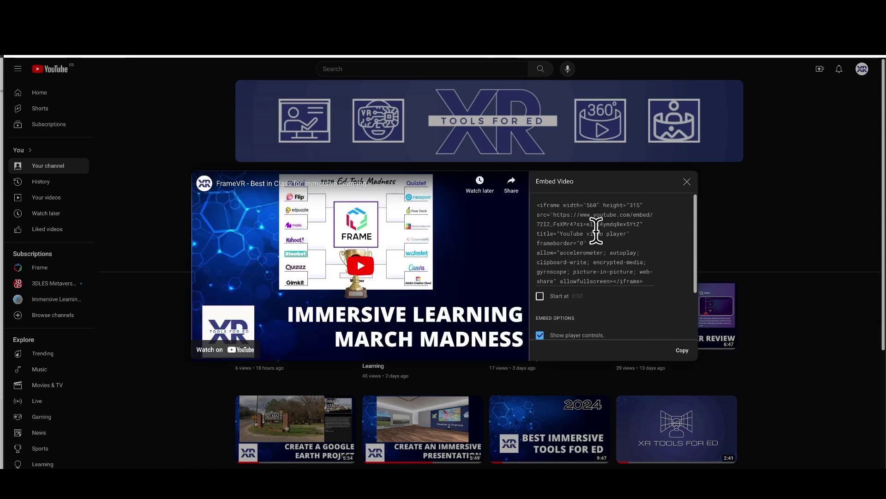
pyautogui.click(545, 210)
pyautogui.moveTo(545, 210); pyautogui.dragTo(625, 282)
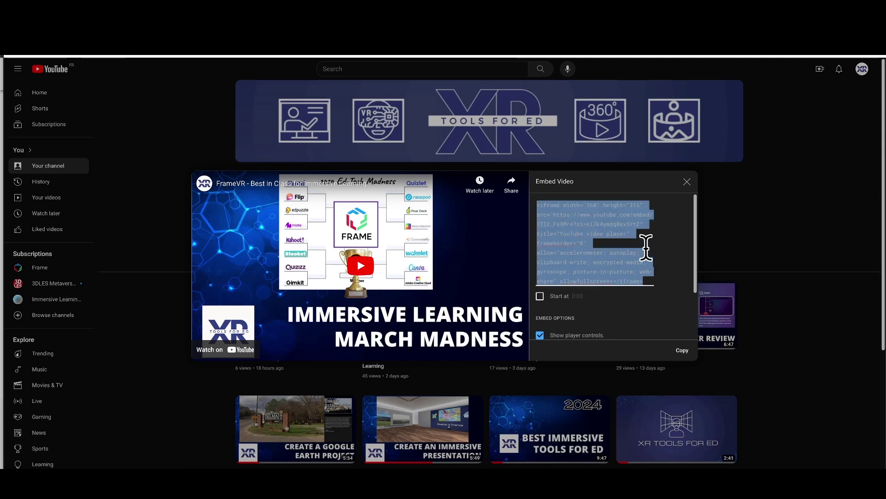
pyautogui.click(665, 254)
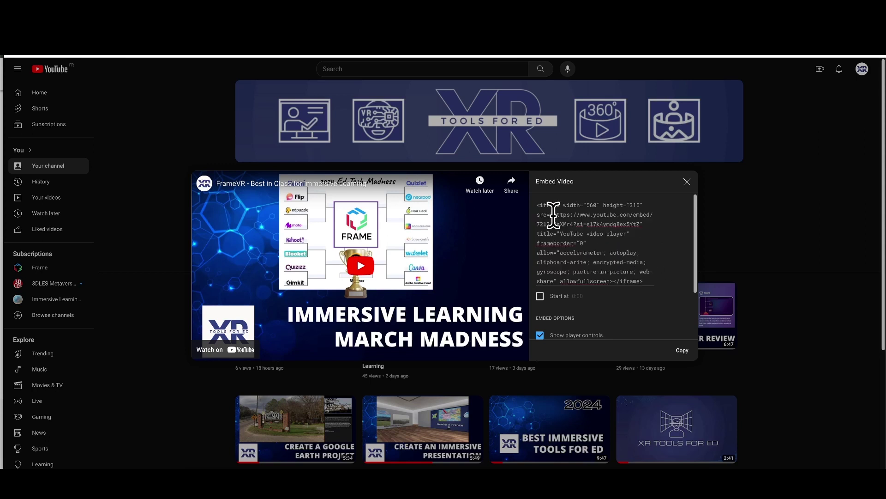
pyautogui.moveTo(552, 213); pyautogui.dragTo(639, 225)
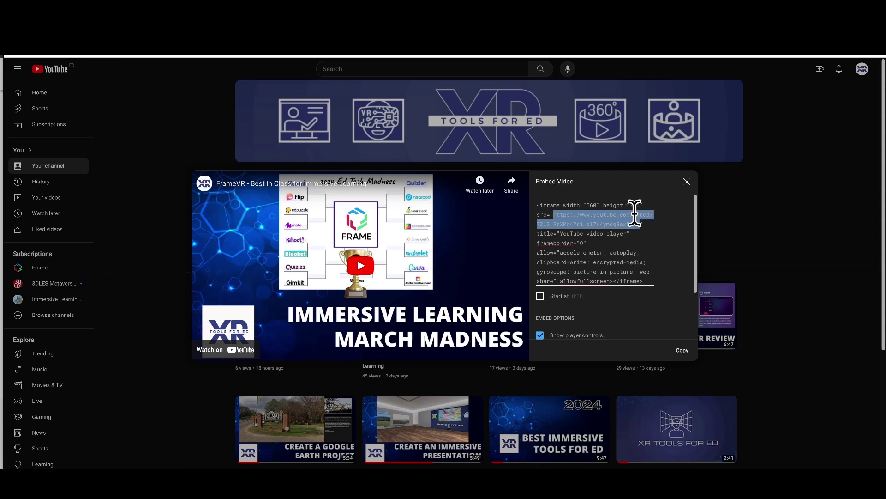
pyautogui.click(686, 180)
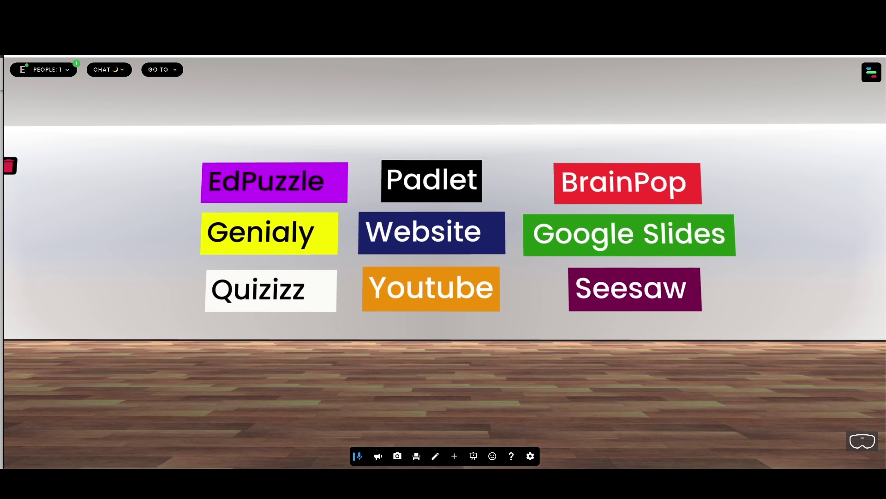
# Back in the Frame room, open the Youtube sign's settings and choose Embedded Overlay for opening its web link.
pyautogui.click(433, 288)
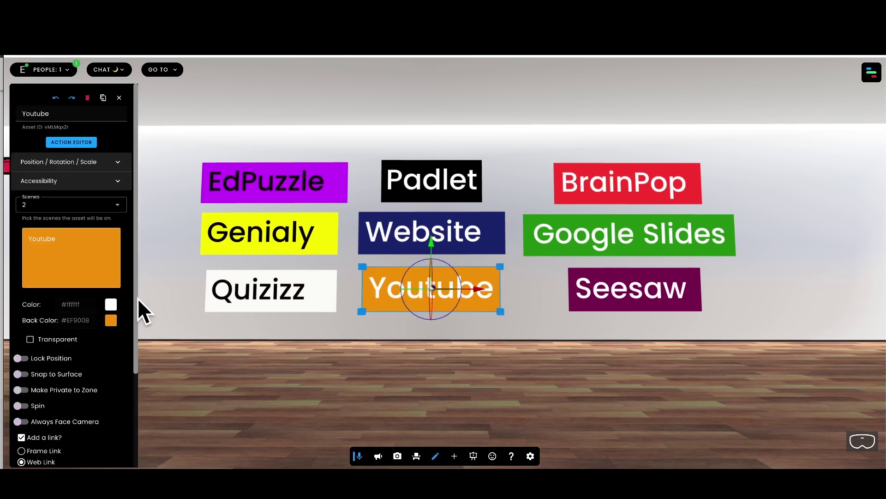
pyautogui.scroll(-3, 99, 349)
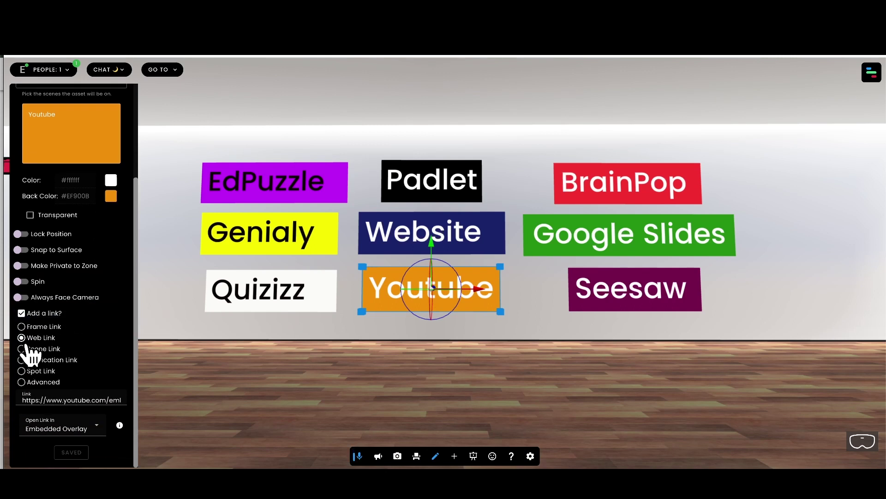
pyautogui.click(82, 431)
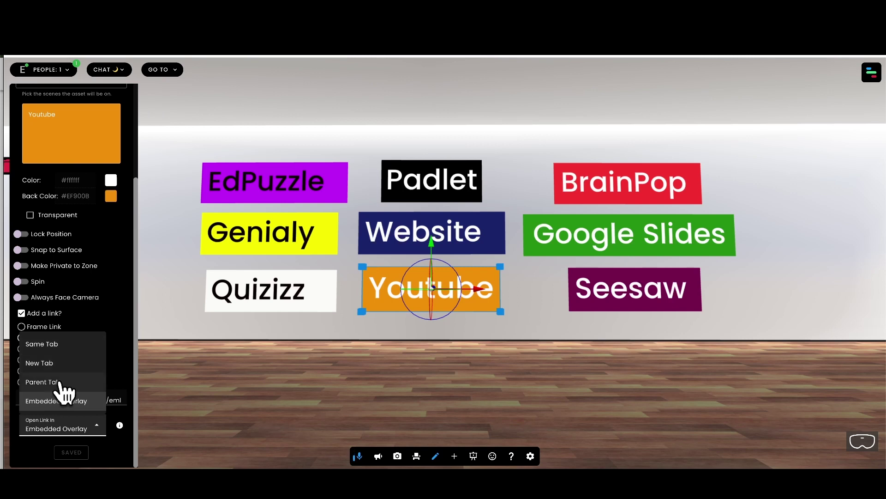
pyautogui.click(76, 406)
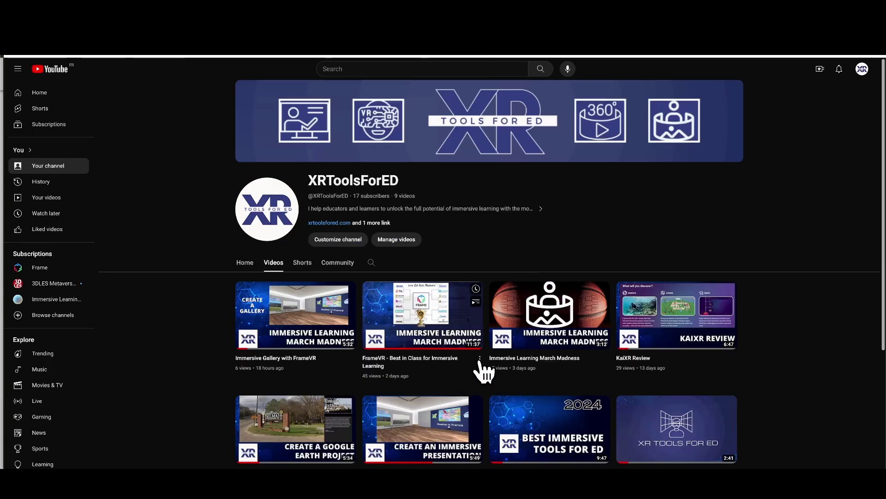
# Switch to YouTube and copy the regular share link of the "FrameVR - Best in Class for Immersive Learning" video.
pyautogui.click(482, 369)
pyautogui.click(511, 434)
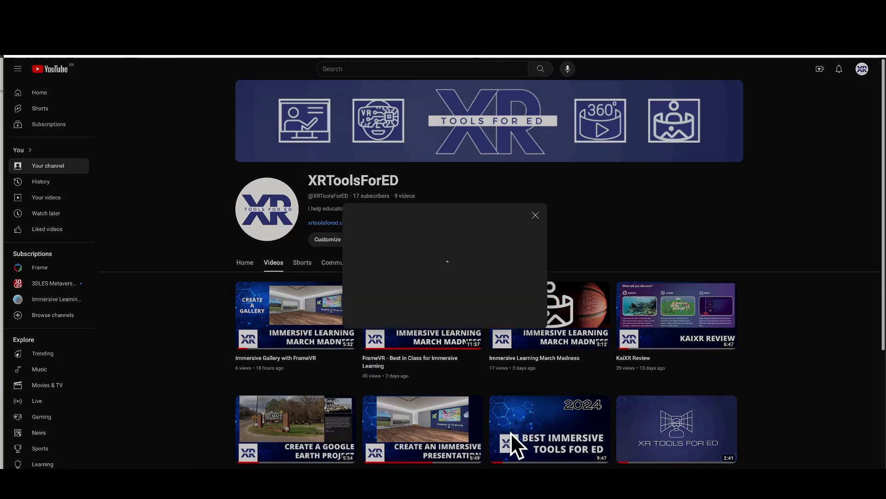
pyautogui.click(521, 309)
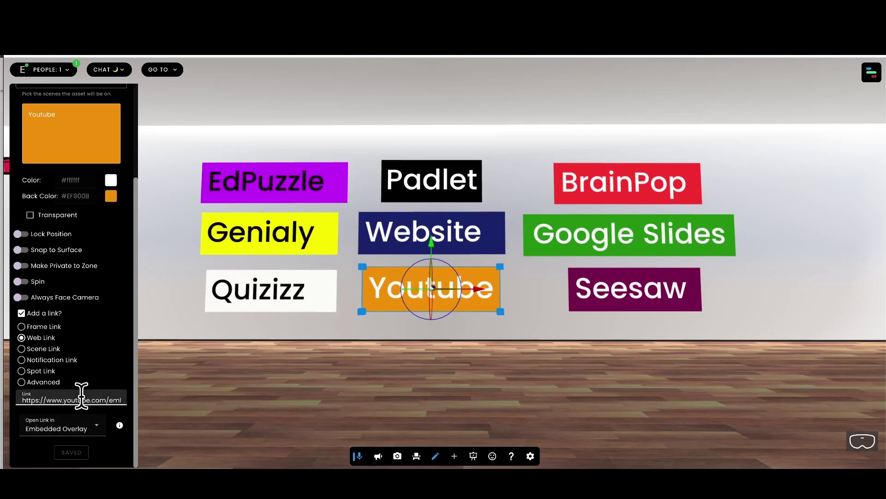
# In Frame, replace the Youtube sign's web link with the copied youtu.be share link and set it.
pyautogui.doubleClick(81, 395)
pyautogui.hotkey('ctrl', 'a')
pyautogui.press('BackSpace')
pyautogui.hotkey('ctrl', 'v')
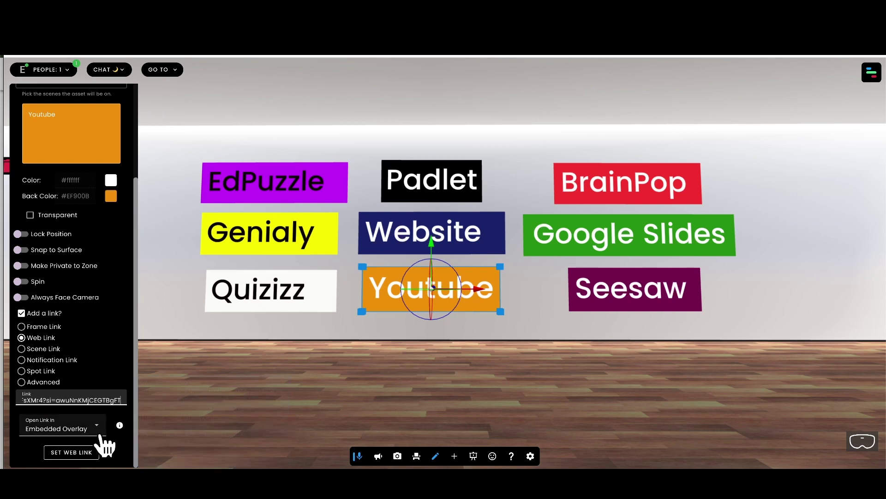
pyautogui.click(81, 452)
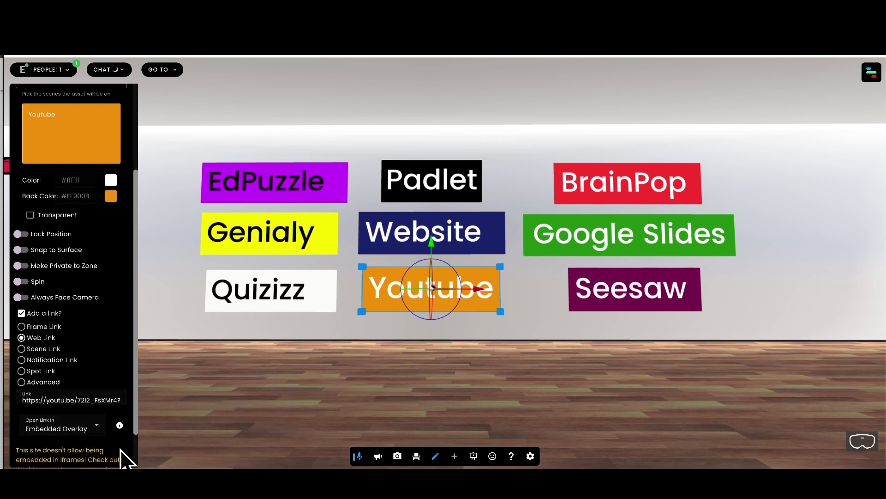
pyautogui.scroll(-1, 122, 457)
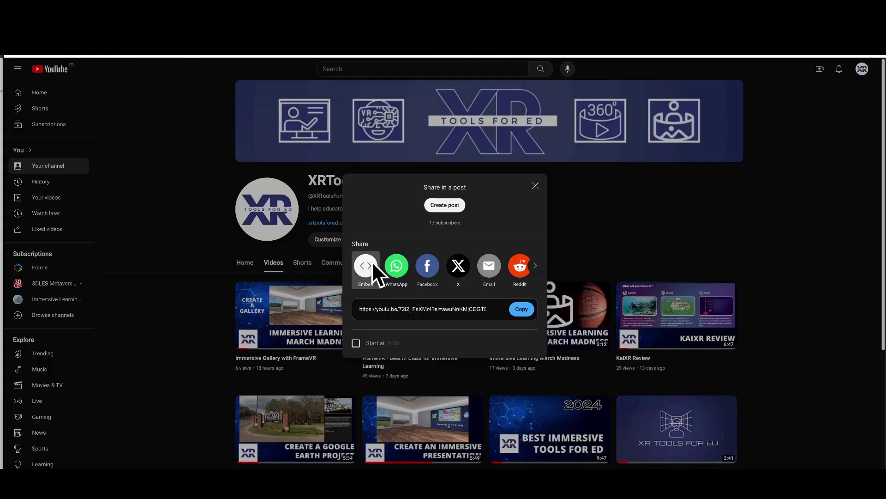
# Copy only the src URL from the YouTube video's embed code and set it as the Youtube sign's web link in Frame.
pyautogui.click(372, 261)
pyautogui.moveTo(641, 224); pyautogui.dragTo(556, 206)
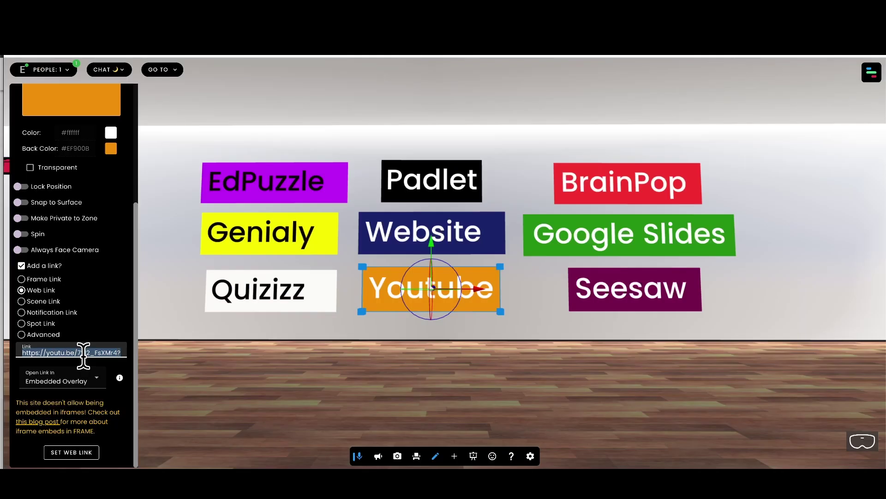
pyautogui.hotkey('ctrl', 'v')
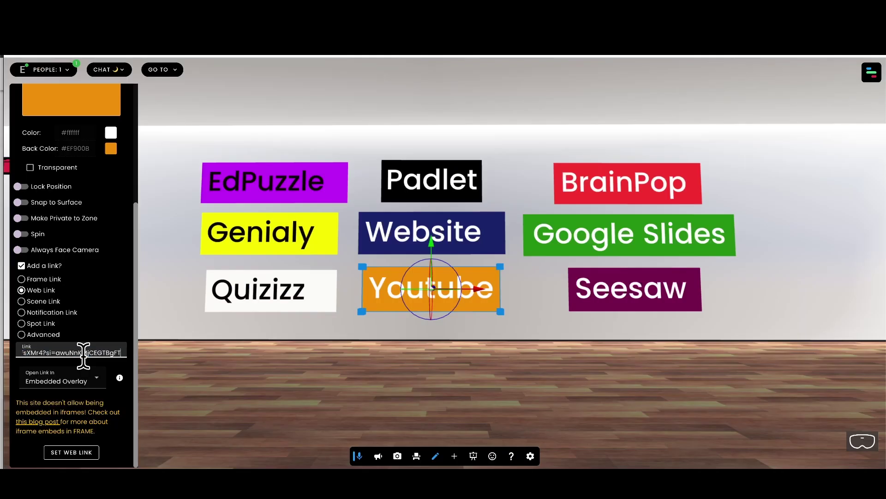
pyautogui.click(74, 452)
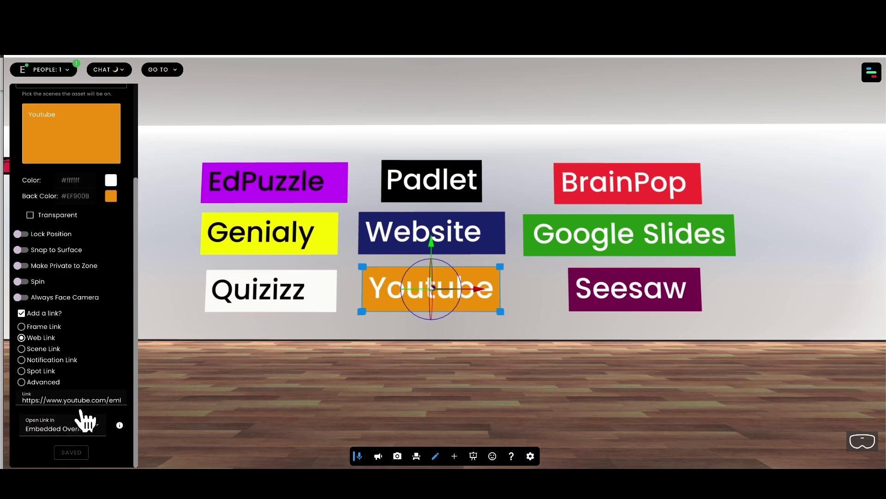
pyautogui.click(474, 392)
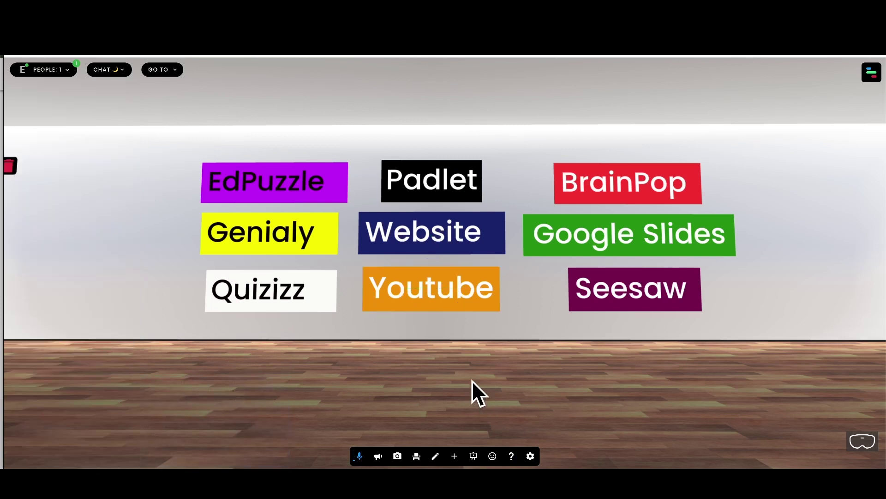
# Open the Genialy sign's link in a small overlay, resize the overlay to view the content, and close it.
pyautogui.click(289, 240)
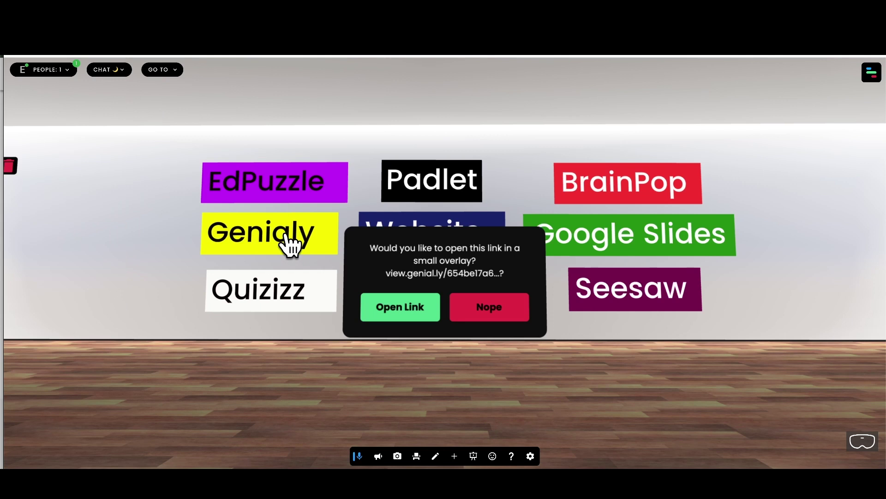
pyautogui.click(403, 315)
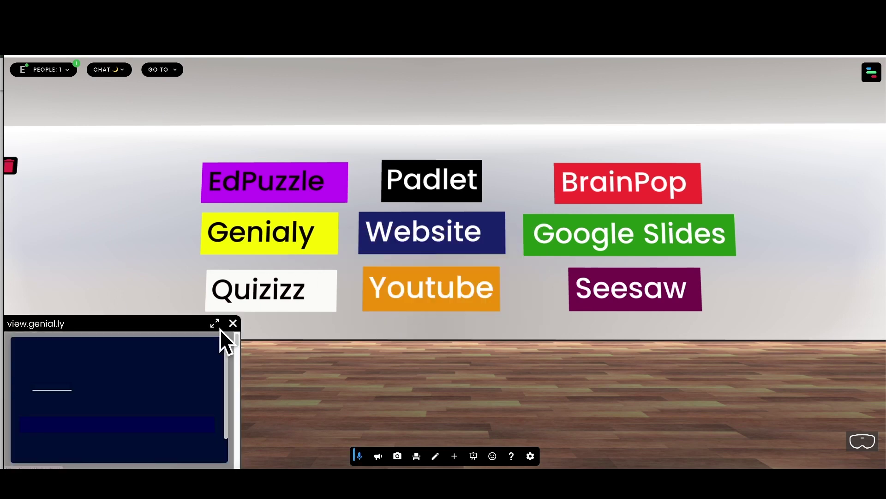
pyautogui.click(187, 426)
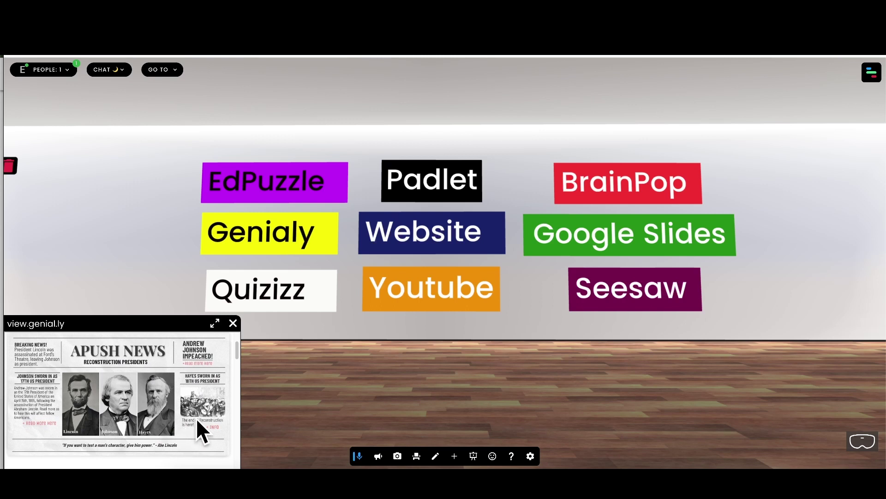
pyautogui.moveTo(241, 315); pyautogui.dragTo(276, 327)
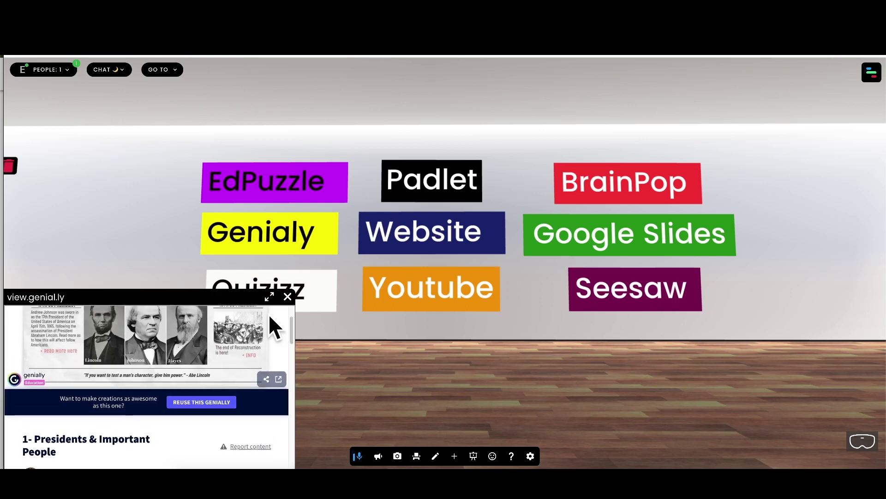
pyautogui.scroll(2, 223, 402)
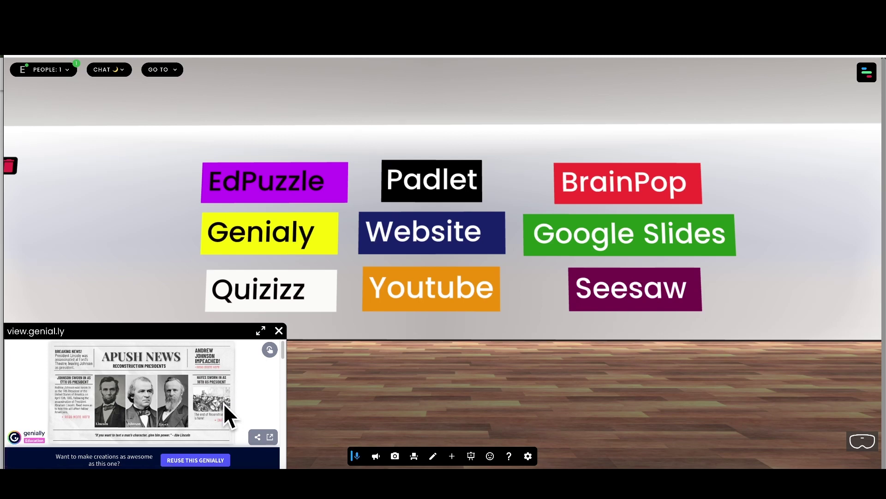
pyautogui.click(279, 330)
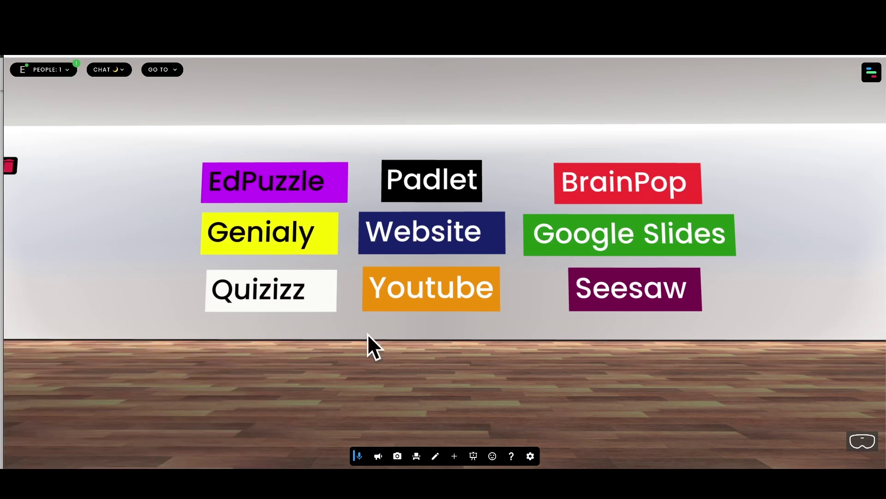
# Open the Padlet sign's link in the overlay, browse the Student Book Reviews board, and close the overlay.
pyautogui.click(457, 192)
pyautogui.click(492, 309)
pyautogui.click(447, 188)
pyautogui.click(408, 309)
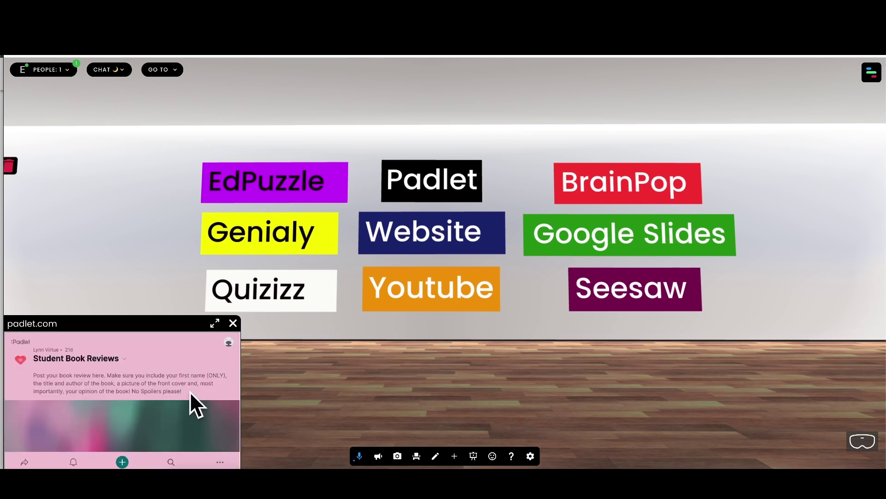
pyautogui.scroll(-2, 193, 405)
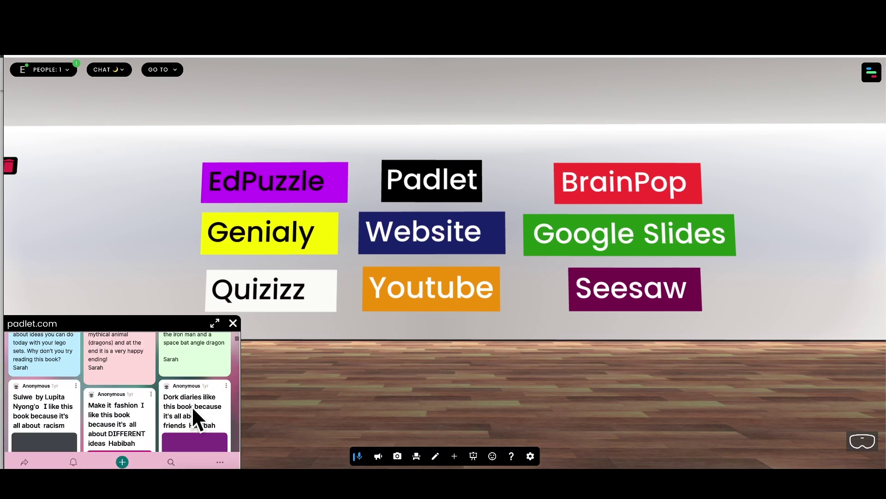
pyautogui.click(232, 323)
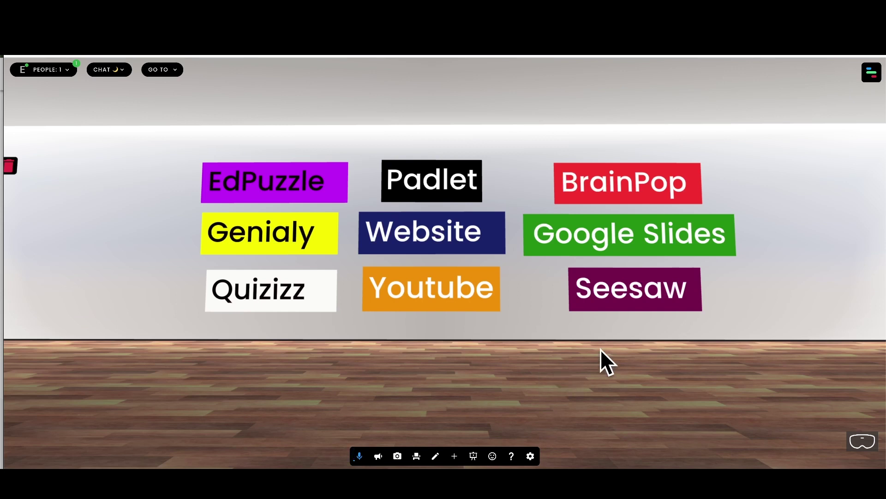
pyautogui.moveTo(600, 349); pyautogui.dragTo(452, 351)
pyautogui.moveTo(626, 368)
pyautogui.mouseDown()
pyautogui.moveTo(503, 364)
pyautogui.moveTo(639, 365)
pyautogui.mouseUp()
pyautogui.moveTo(495, 368); pyautogui.dragTo(595, 390)
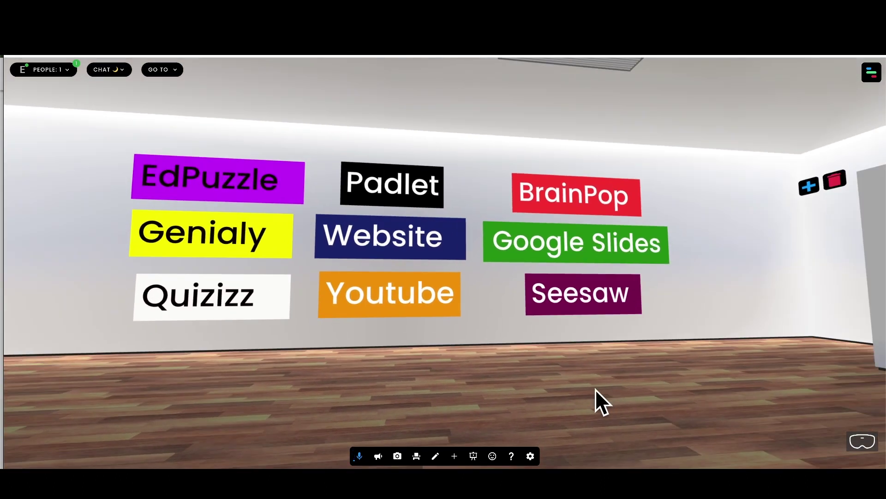
pyautogui.moveTo(539, 376); pyautogui.dragTo(565, 376)
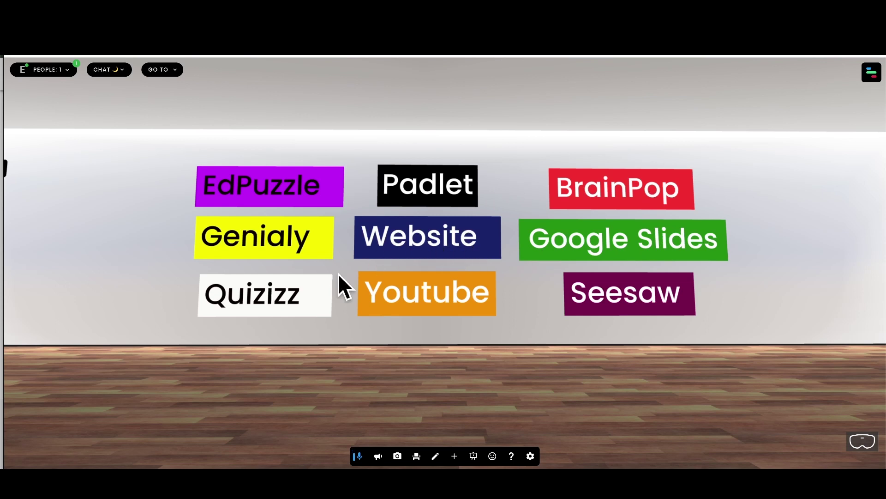
# Open the Quizizz sign's link in the overlay, look around the room while it is showing, and close the overlay.
pyautogui.click(292, 303)
pyautogui.click(375, 312)
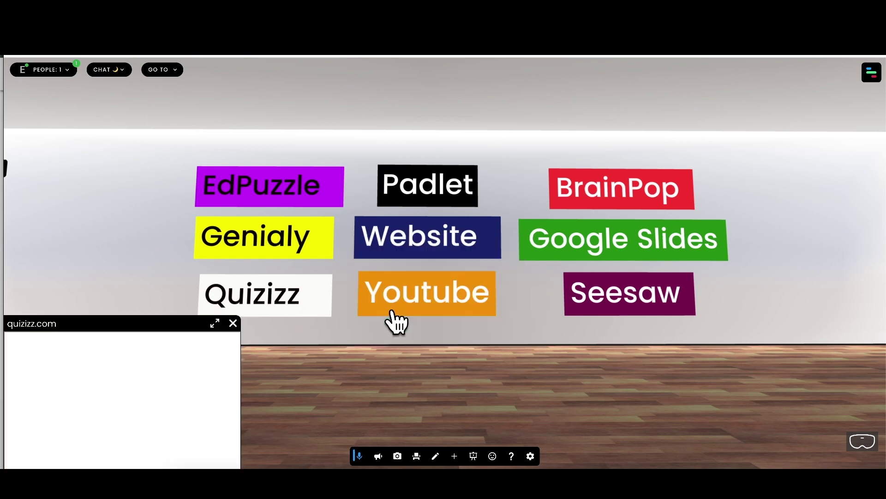
pyautogui.moveTo(455, 383); pyautogui.dragTo(550, 386)
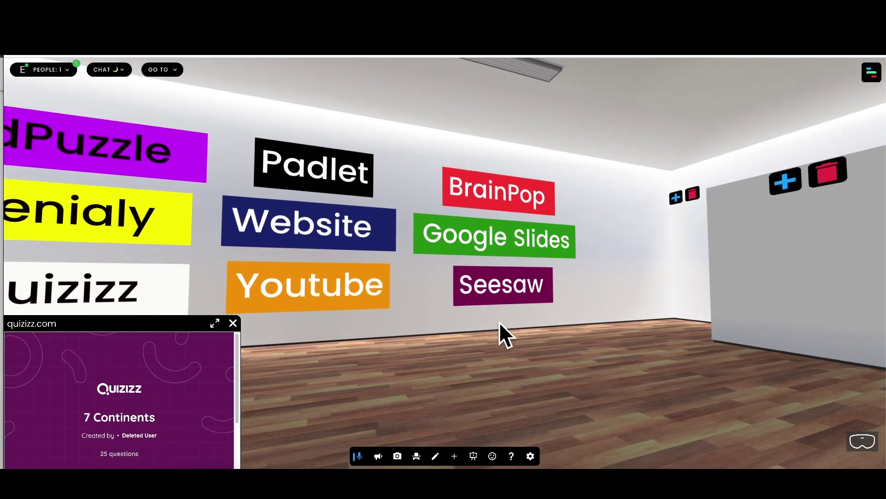
pyautogui.moveTo(499, 321); pyautogui.dragTo(451, 353)
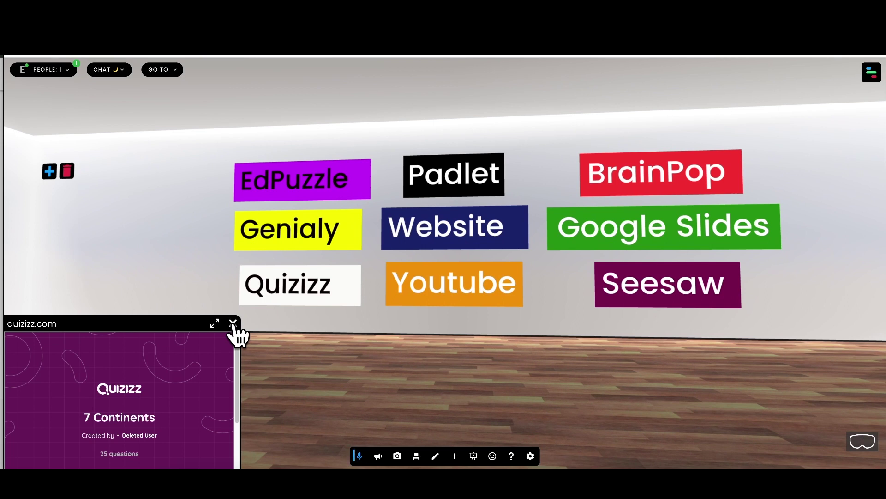
pyautogui.click(233, 321)
pyautogui.moveTo(263, 350)
pyautogui.mouseDown()
pyautogui.moveTo(328, 342)
pyautogui.moveTo(276, 340)
pyautogui.mouseUp()
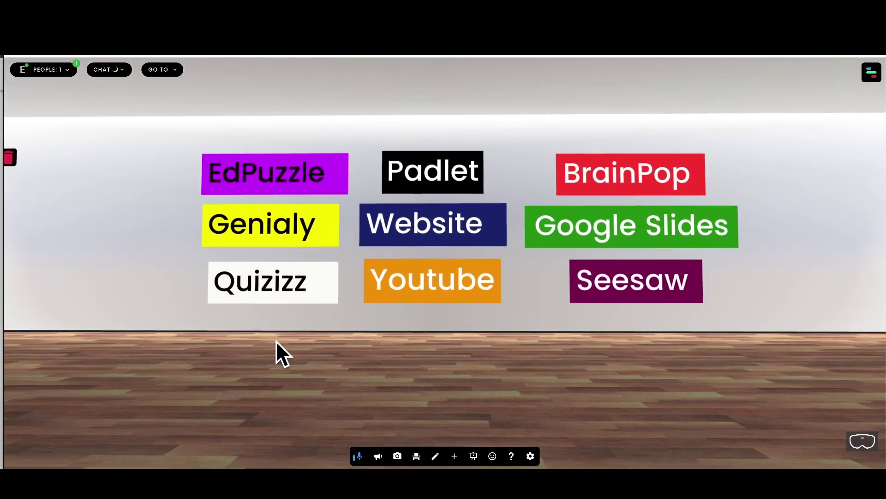
pyautogui.moveTo(536, 362); pyautogui.dragTo(537, 340)
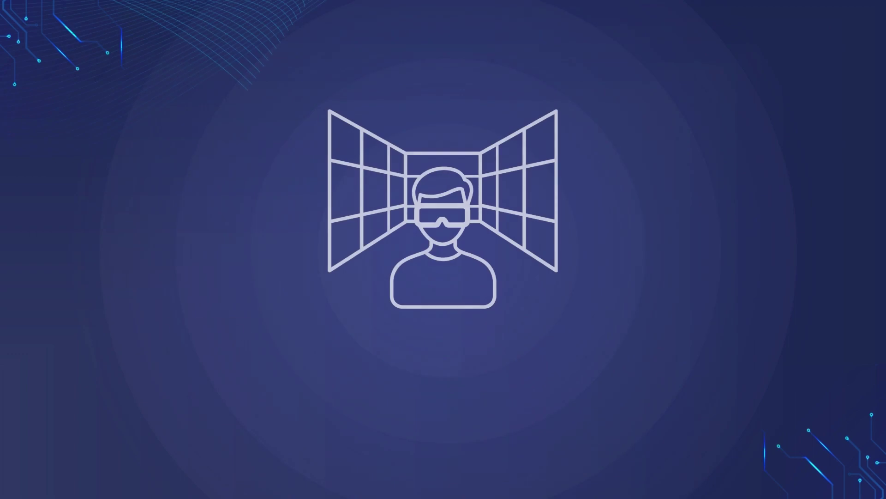